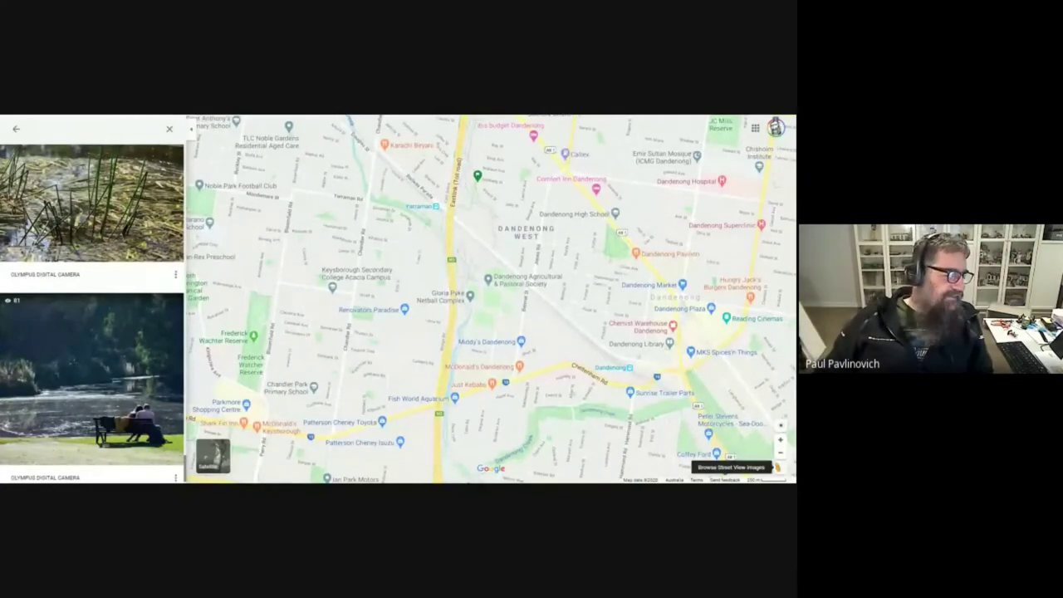
# Step: Drop Pegman onto the blue coverage to enter the Applied Cleansing Solutions warehouse panorama
pyautogui.moveTo(780, 424); pyautogui.dragTo(413, 235)
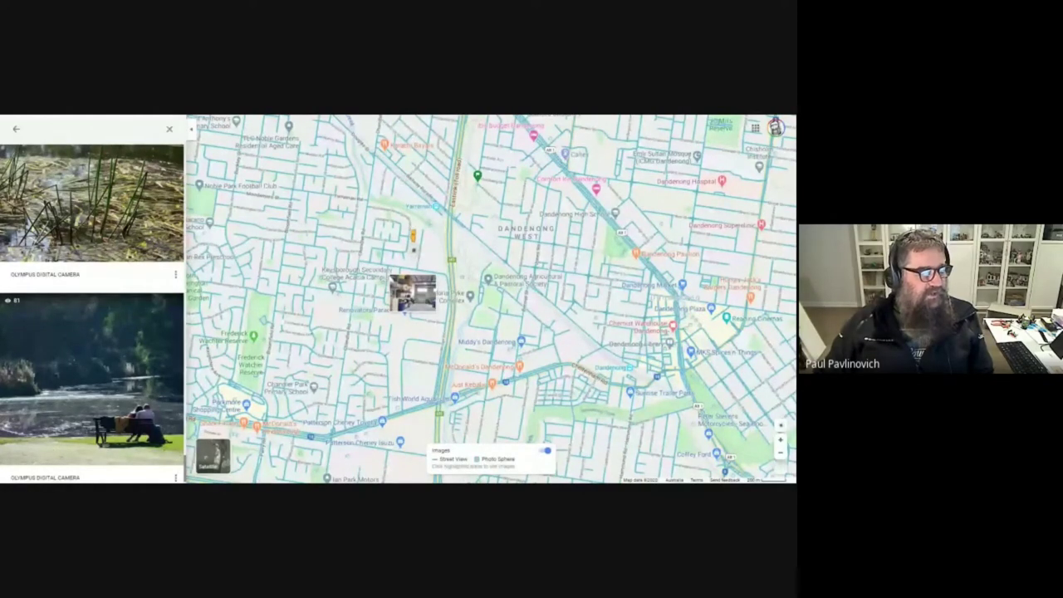
pyautogui.moveTo(412, 236); pyautogui.dragTo(413, 235)
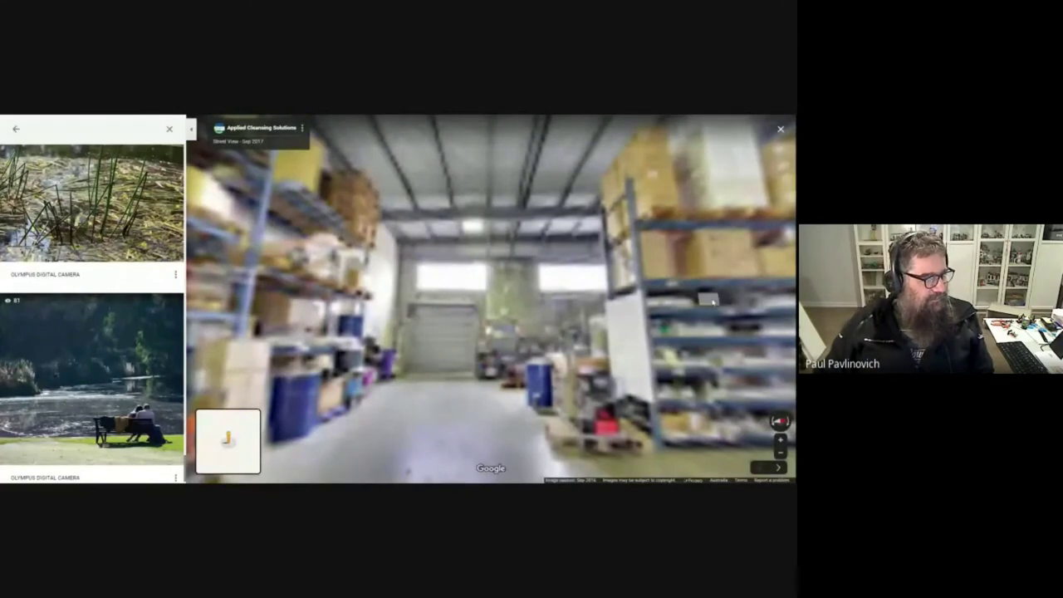
pyautogui.moveTo(712, 300); pyautogui.dragTo(633, 307)
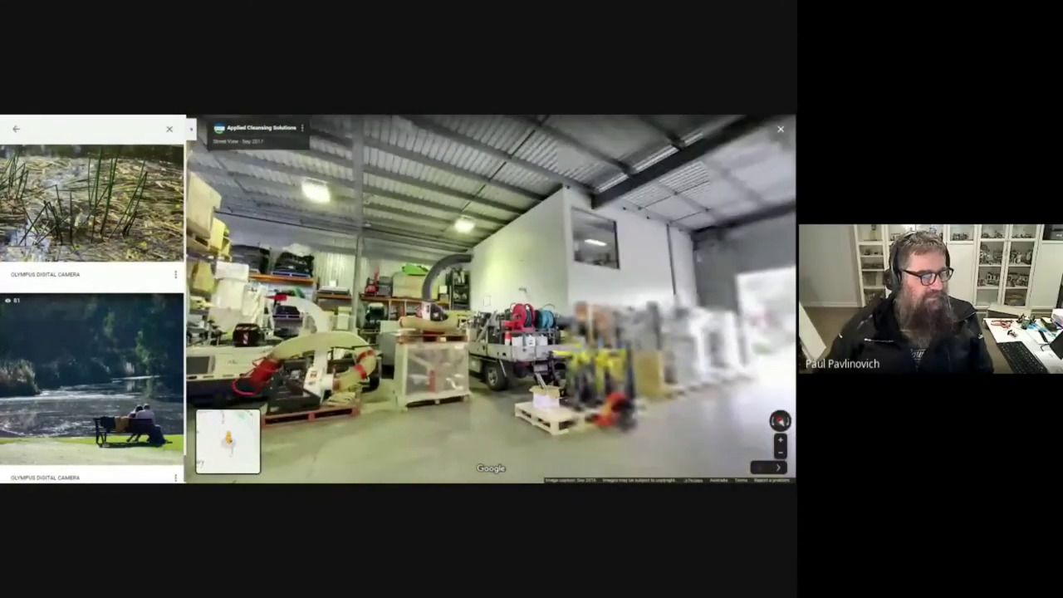
pyautogui.press('Right')
pyautogui.press('Right')
pyautogui.press('Right')
pyautogui.press('Right')
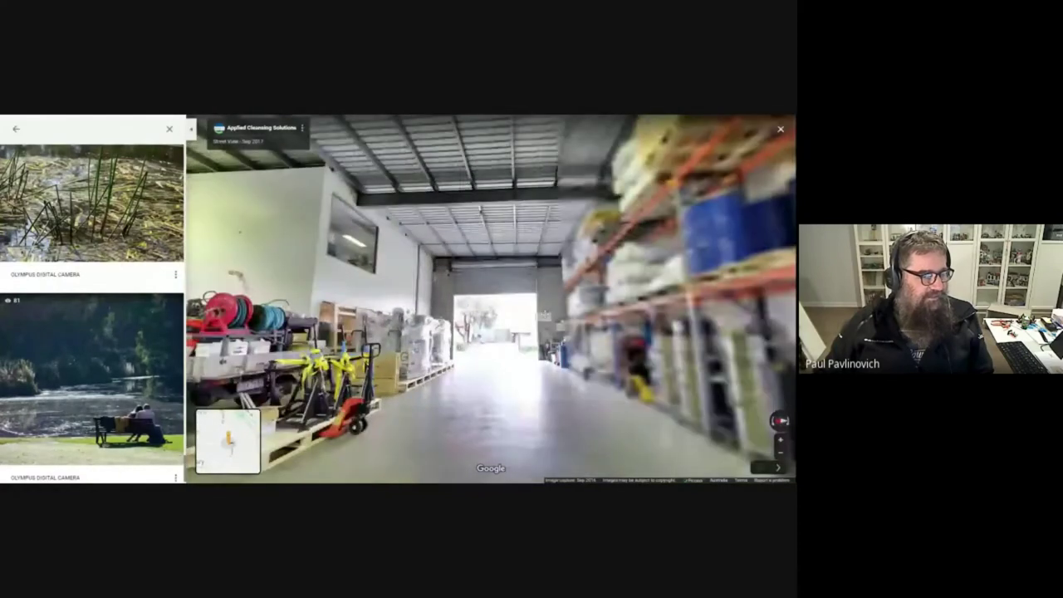
pyautogui.press('Right')
pyautogui.press('Right')
pyautogui.press('Right')
pyautogui.press('Right')
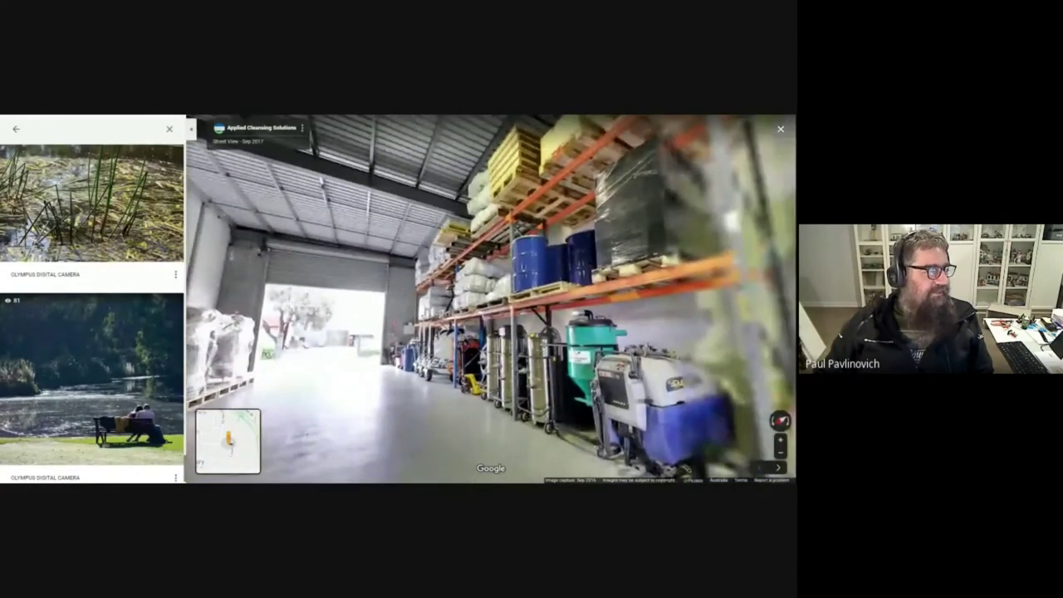
pyautogui.press('Right')
pyautogui.press('Right')
pyautogui.press('Right')
pyautogui.press('Right')
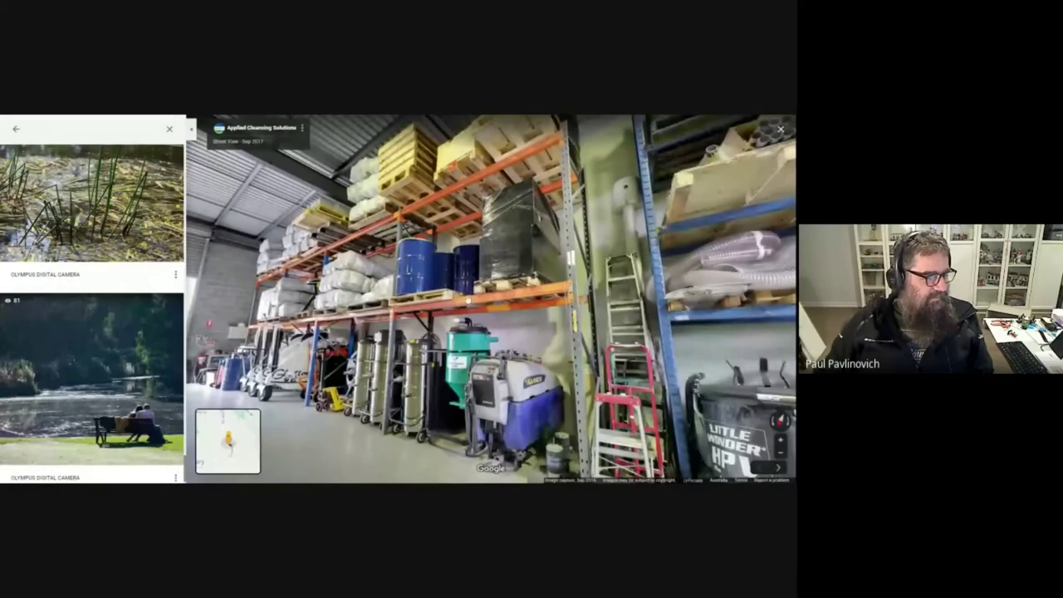
pyautogui.press('pageup')
pyautogui.press('pageup')
pyautogui.press('pageup')
pyautogui.press('pageup')
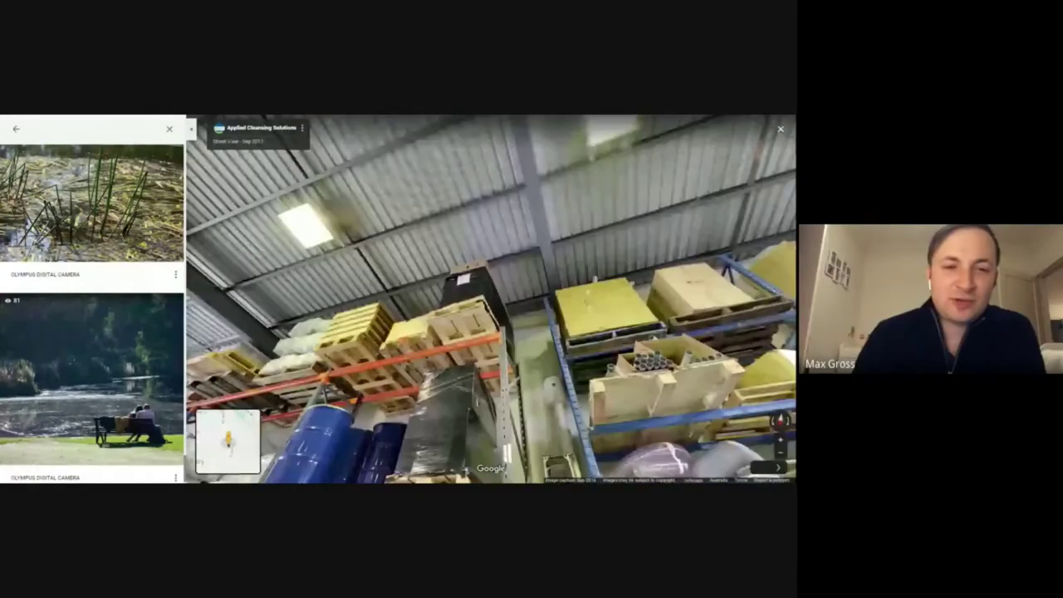
pyautogui.press('pagedown')
pyautogui.press('pagedown')
pyautogui.press('pagedown')
pyautogui.press('pagedown')
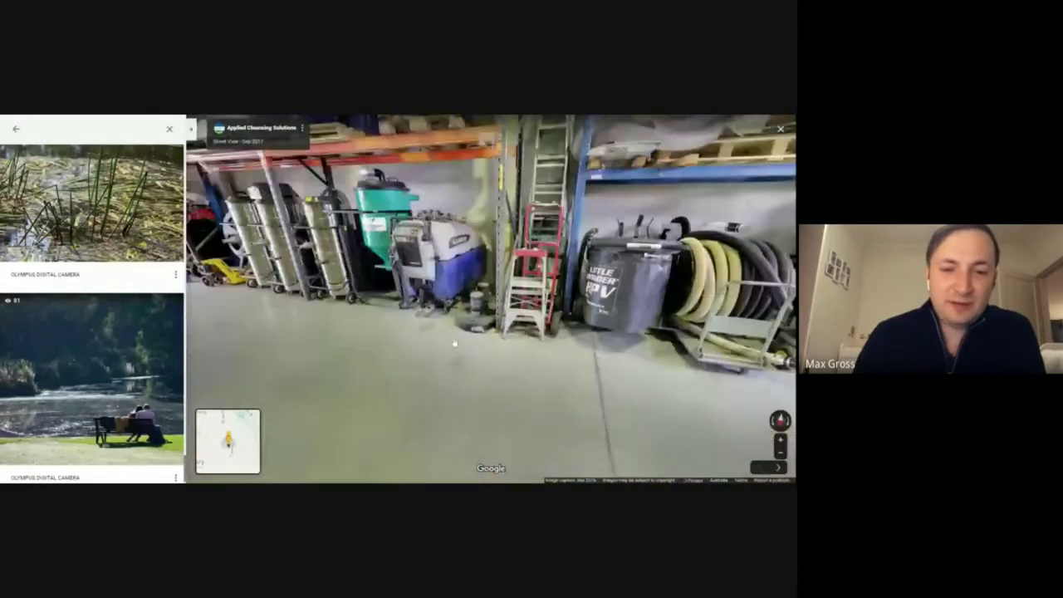
pyautogui.press('pagedown')
pyautogui.press('pagedown')
pyautogui.press('pagedown')
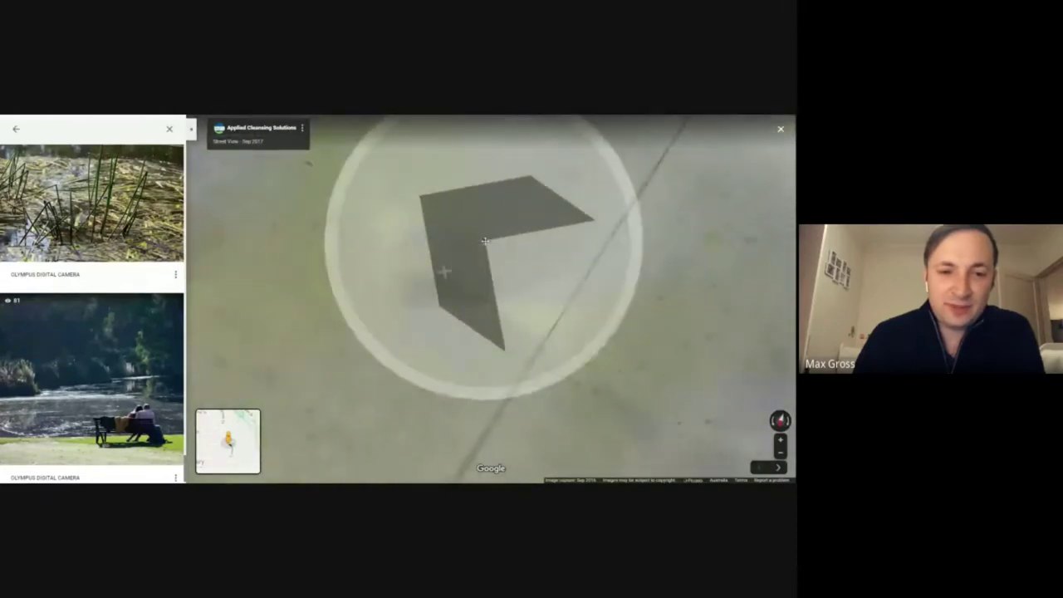
pyautogui.press('pageup')
pyautogui.press('pageup')
pyautogui.press('pageup')
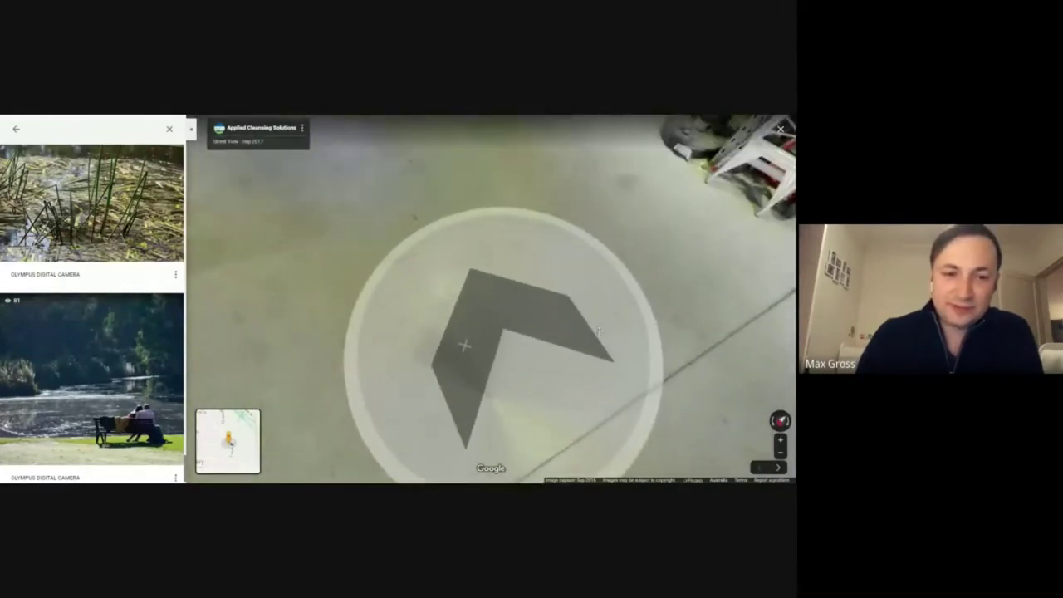
pyautogui.press('pageup')
pyautogui.press('pageup')
pyautogui.press('pageup')
pyautogui.press('pageup')
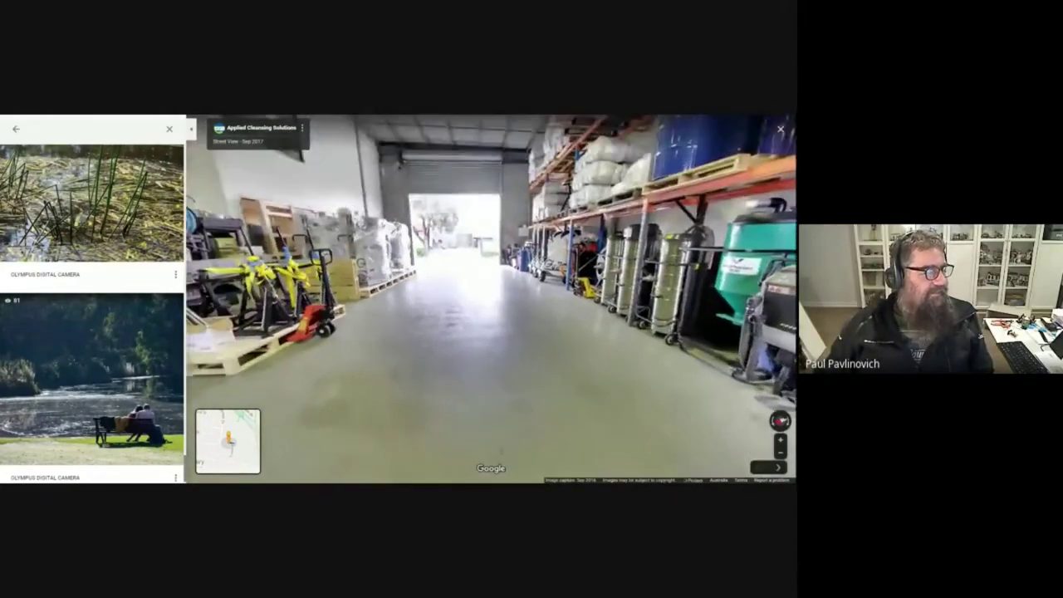
pyautogui.press('pageup')
pyautogui.press('pageup')
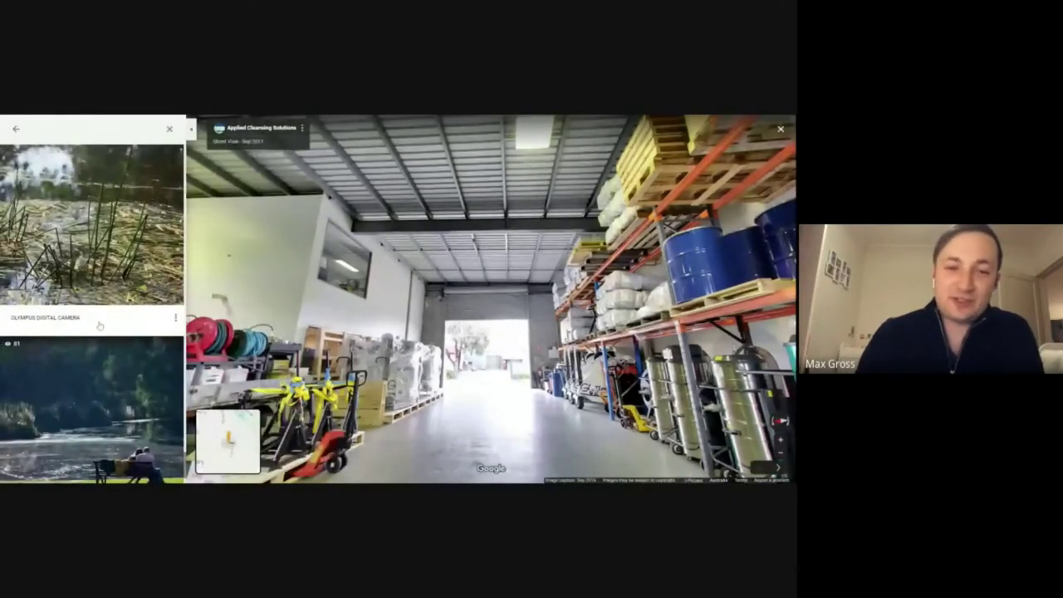
# Step: Move from the warehouse to the outdoor panorama, look across the cul-de-sac and walk down Acland Ct
pyautogui.click(340, 380)
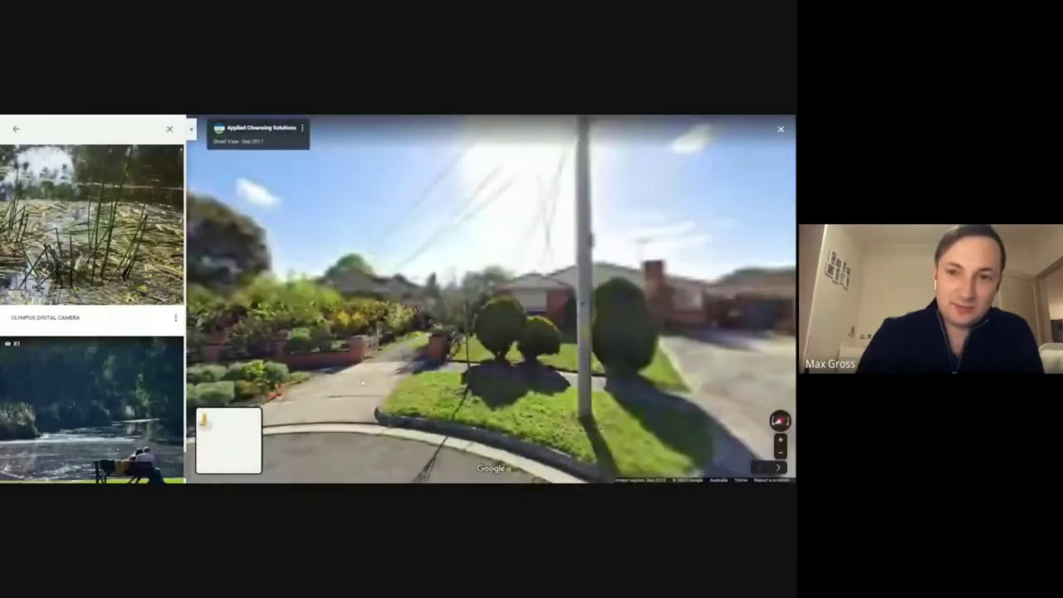
pyautogui.moveTo(507, 280); pyautogui.dragTo(331, 281)
pyautogui.moveTo(714, 286); pyautogui.dragTo(216, 317)
pyautogui.click(541, 282)
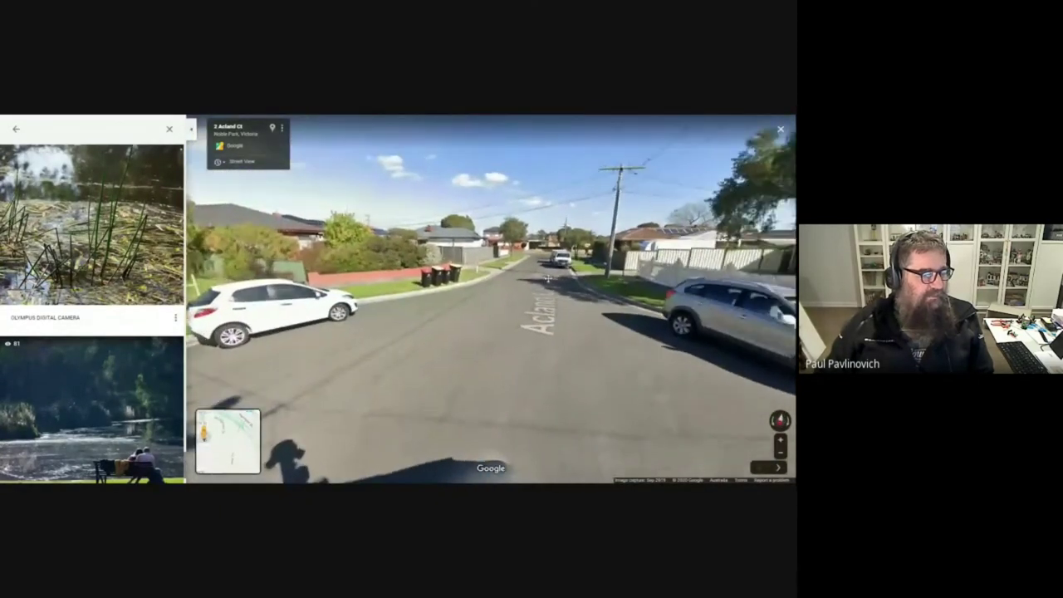
pyautogui.click(541, 282)
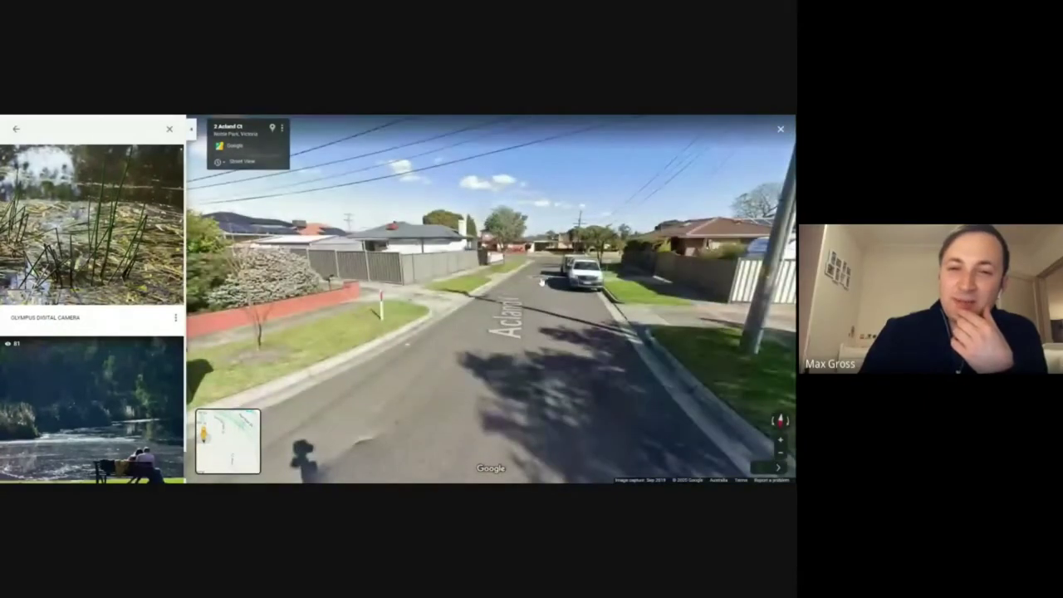
# Step: Continue along Acland Ct past the lawn-mowing trailer, levelling the view along the road
pyautogui.click(554, 435)
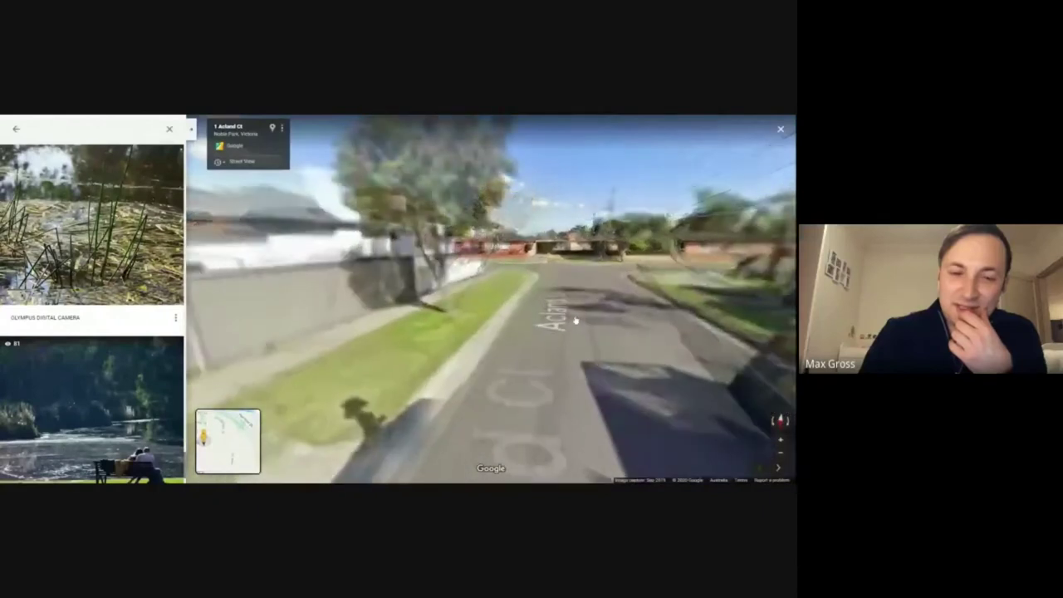
pyautogui.moveTo(622, 404); pyautogui.dragTo(639, 205)
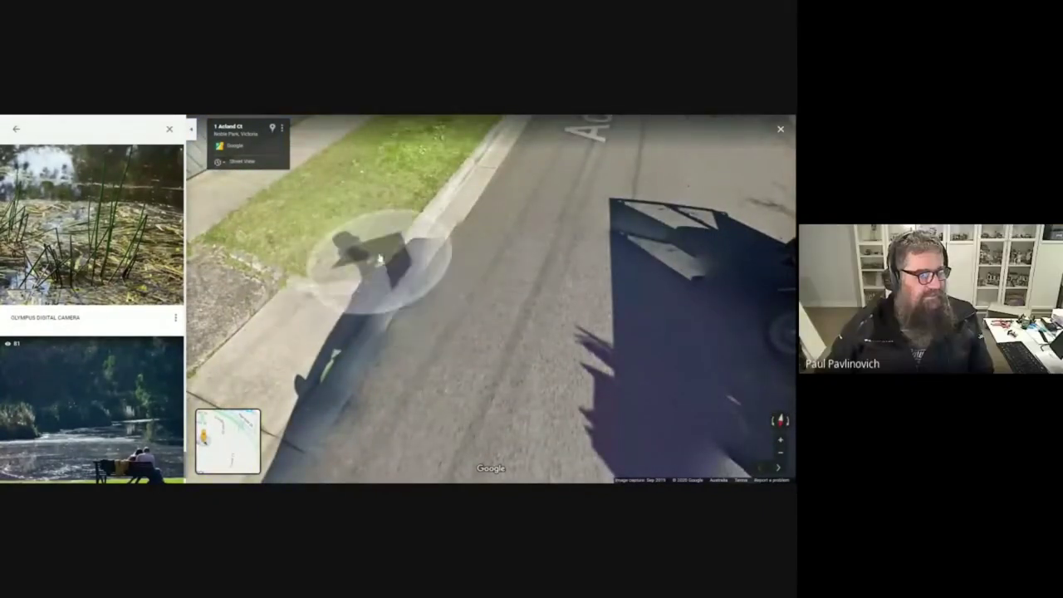
pyautogui.moveTo(377, 259); pyautogui.dragTo(644, 402)
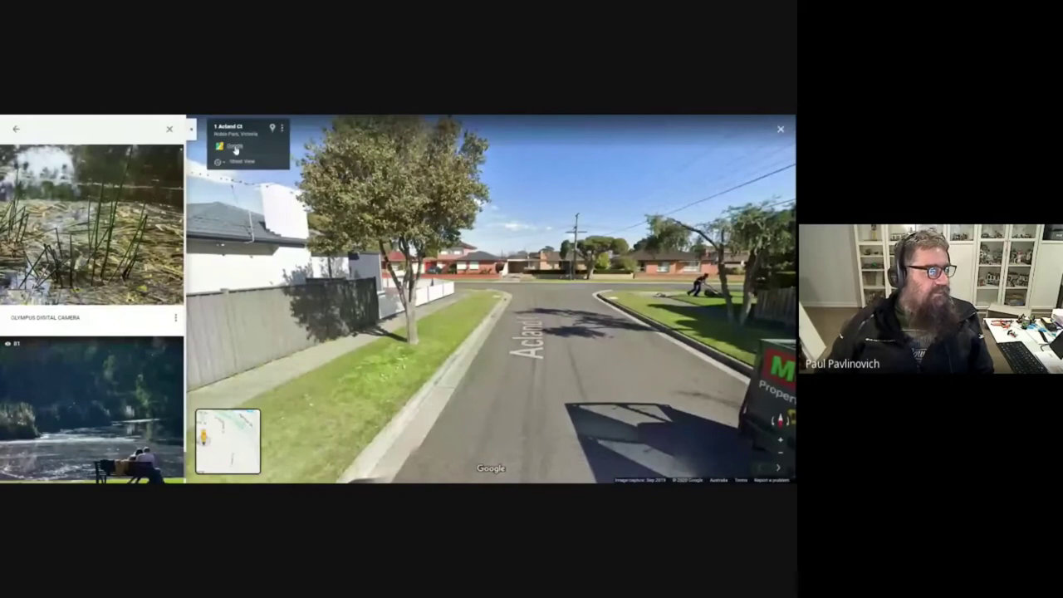
pyautogui.click(556, 312)
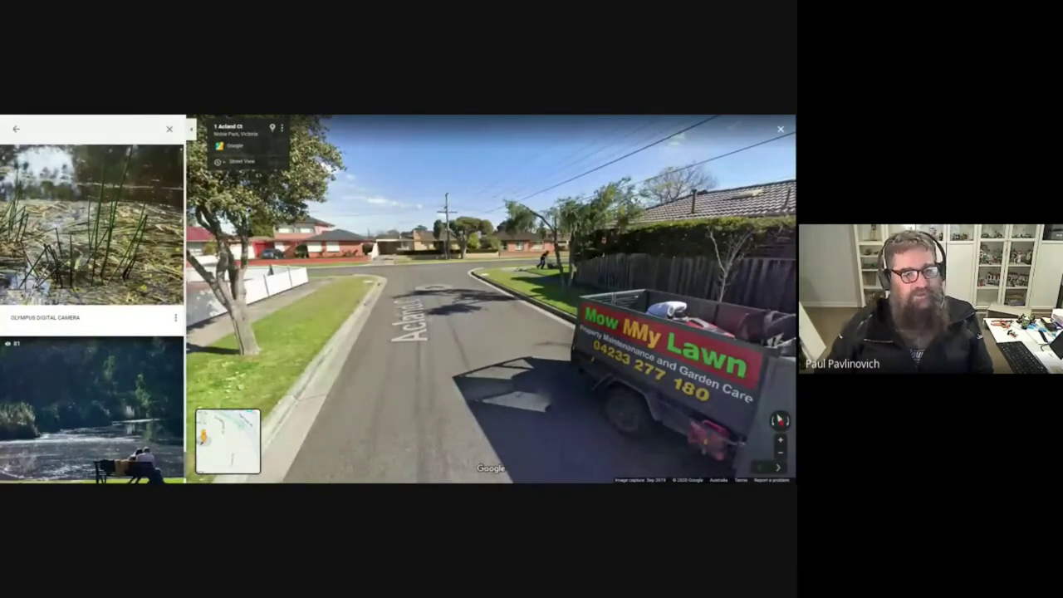
pyautogui.click(433, 287)
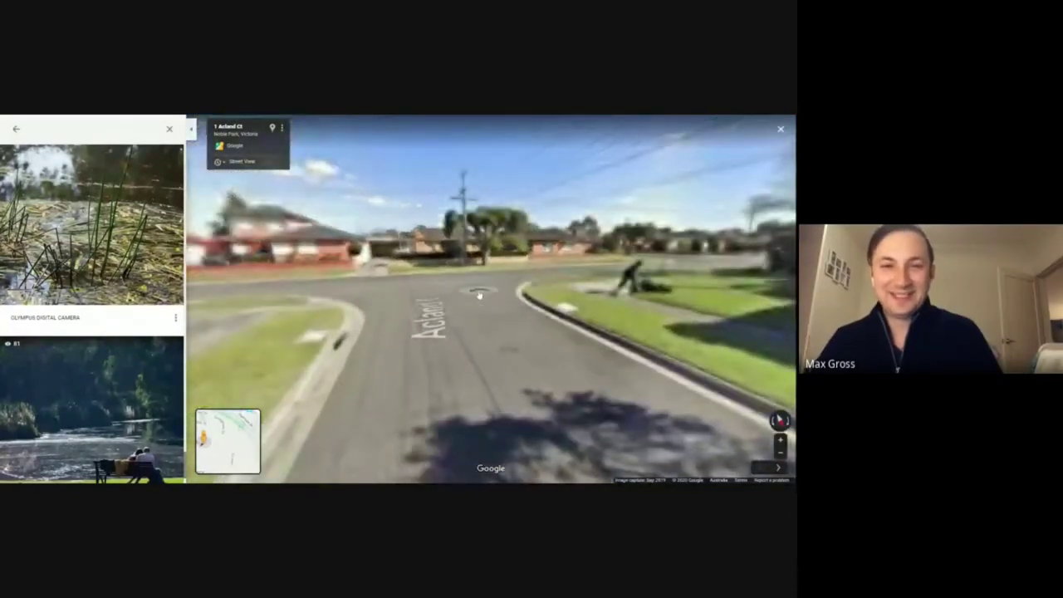
pyautogui.click(346, 292)
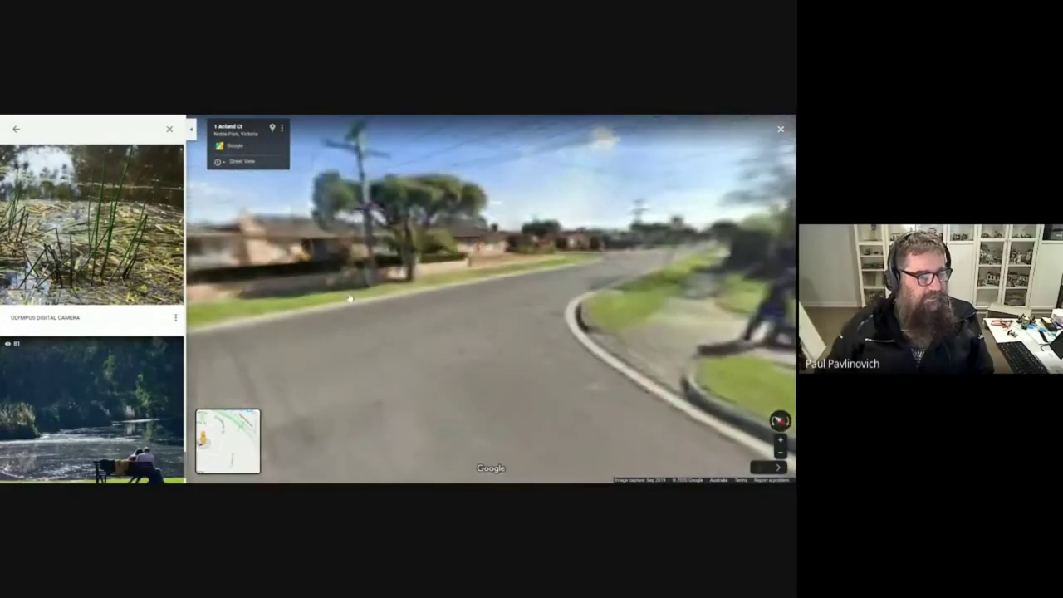
# Step: Turn toward the man mowing the lawn and walk forward onto Alliance St
pyautogui.moveTo(498, 314); pyautogui.dragTo(217, 300)
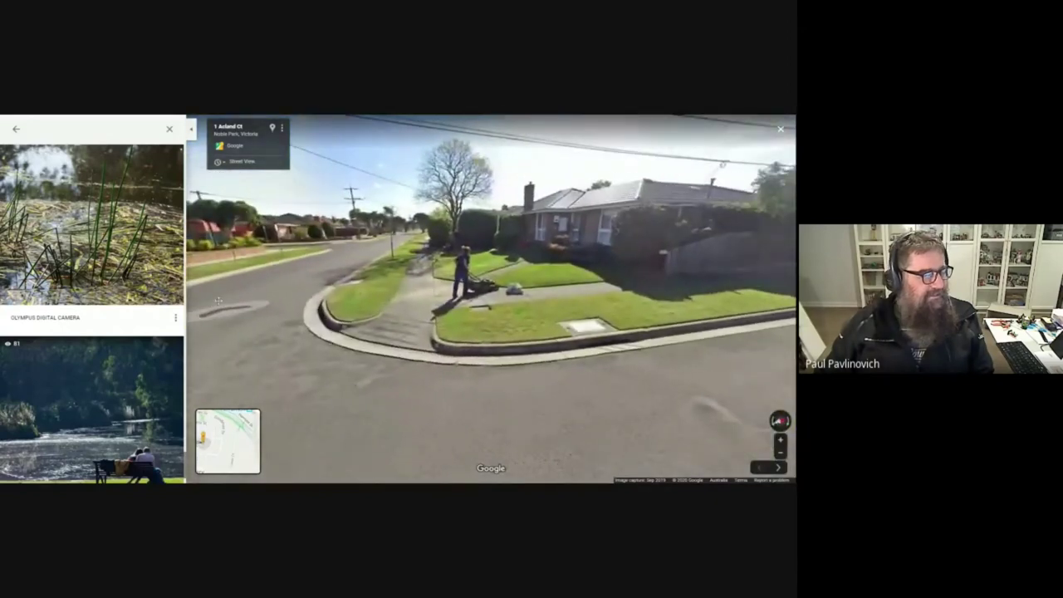
pyautogui.click(276, 373)
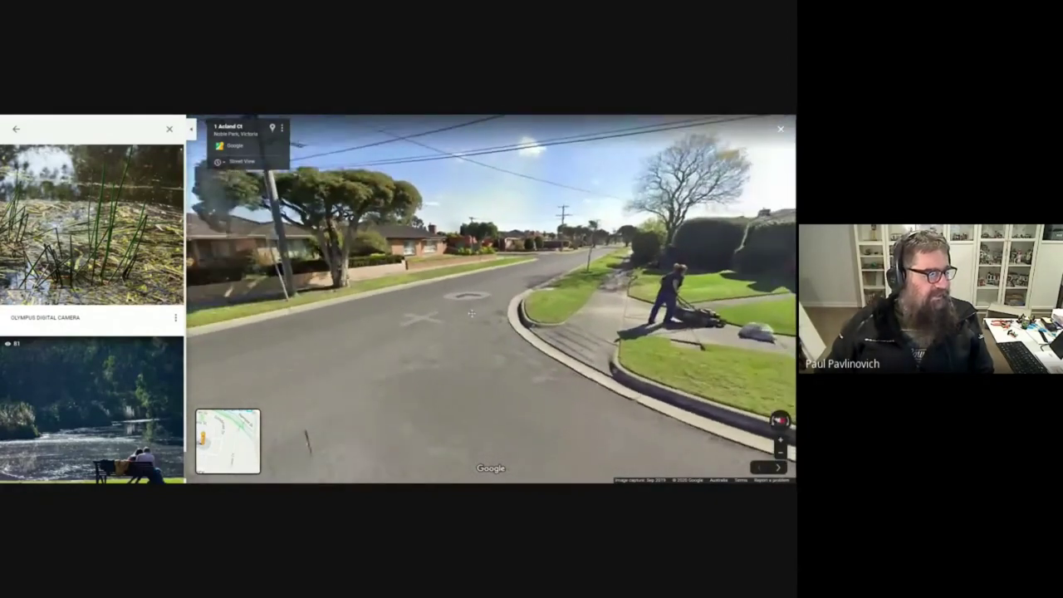
pyautogui.click(276, 374)
pyautogui.click(387, 351)
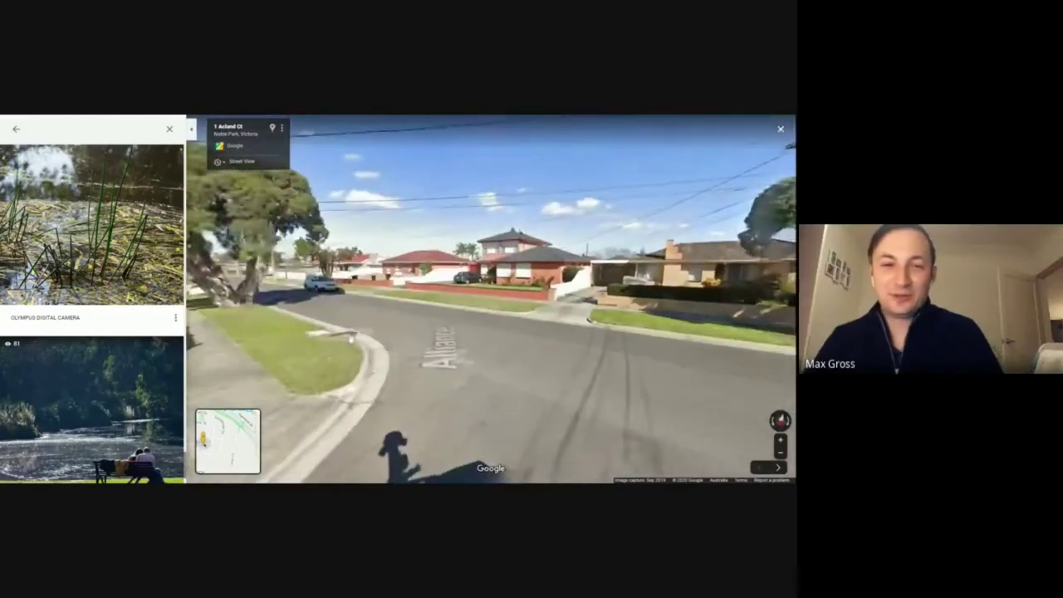
pyautogui.click(426, 396)
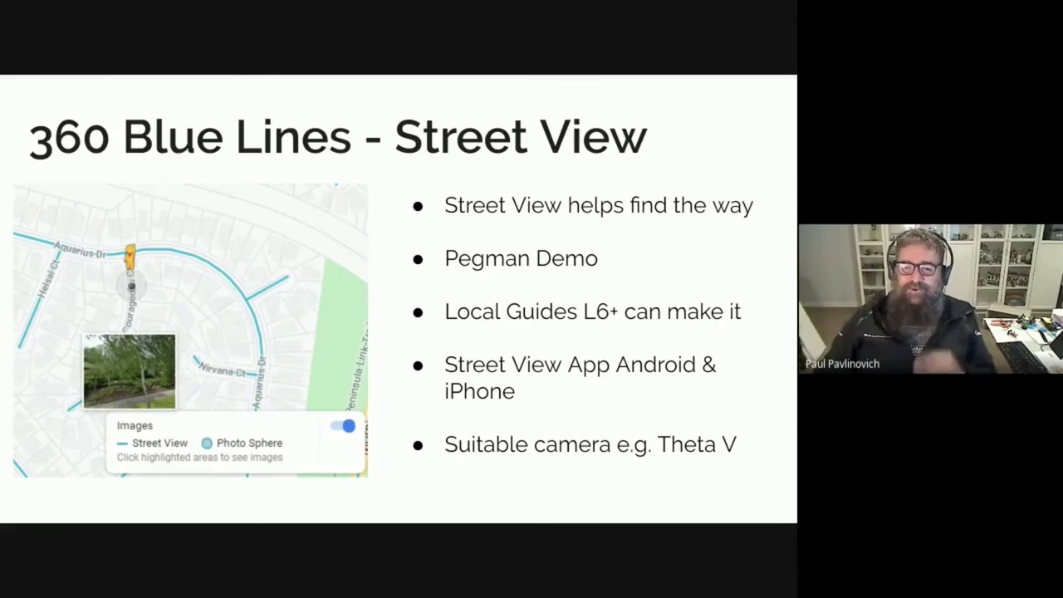
# Step: Advance two slides to the embedded phone demo video and raise its volume
pyautogui.click(768, 313)
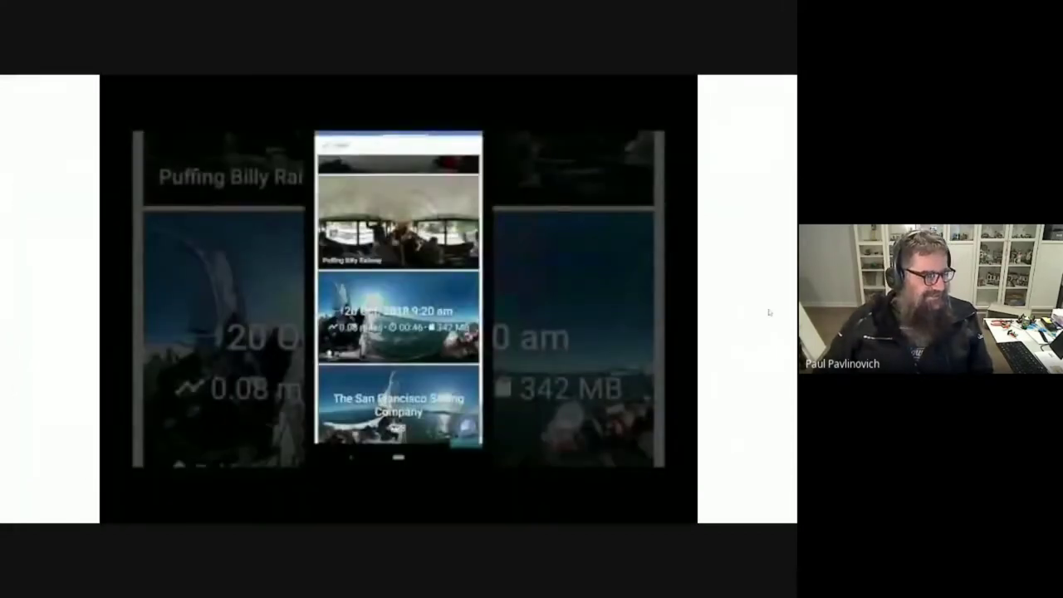
pyautogui.click(769, 312)
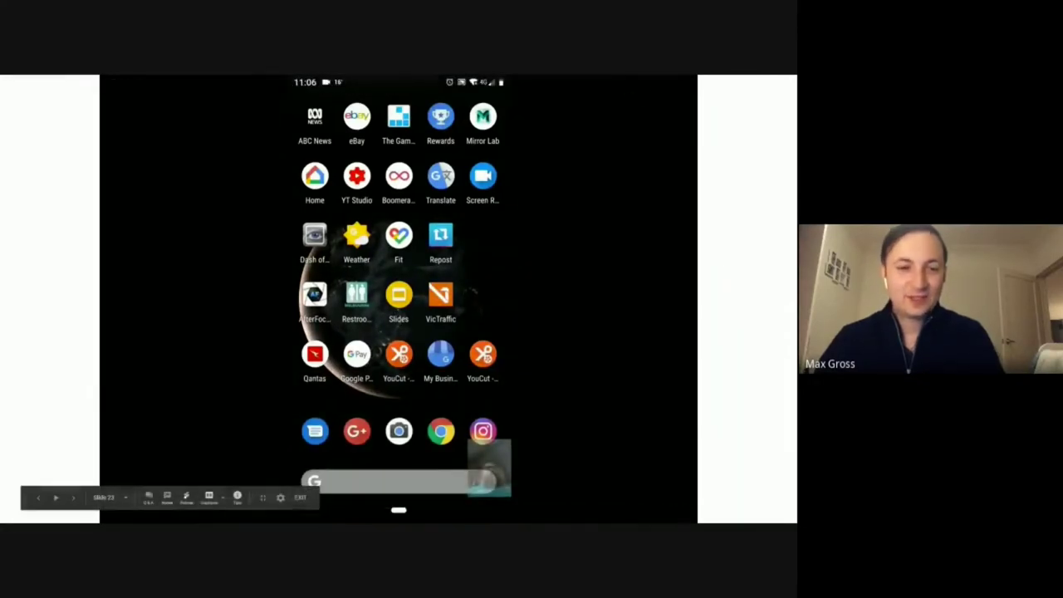
pyautogui.moveTo(143, 516); pyautogui.dragTo(156, 518)
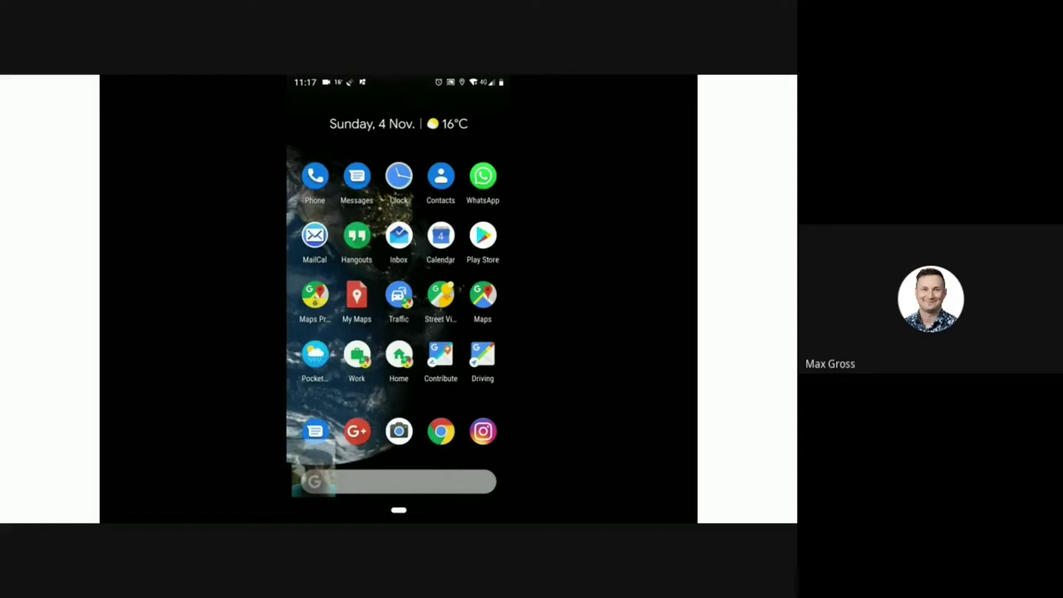
# Step: Open the Street View app and start a 360 camera capture in VIDEO mode
pyautogui.click(440, 295)
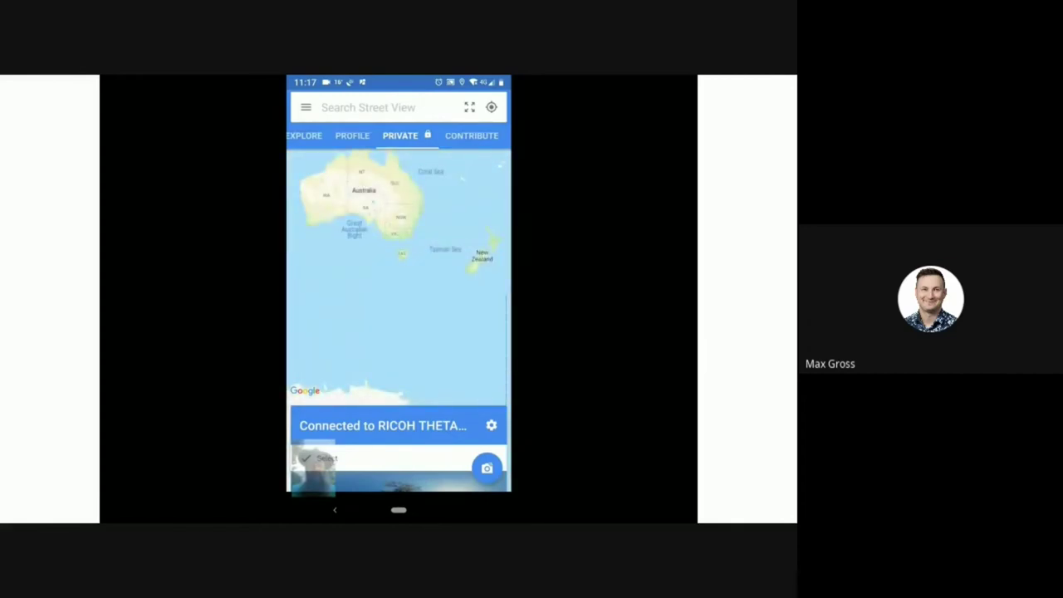
pyautogui.click(486, 467)
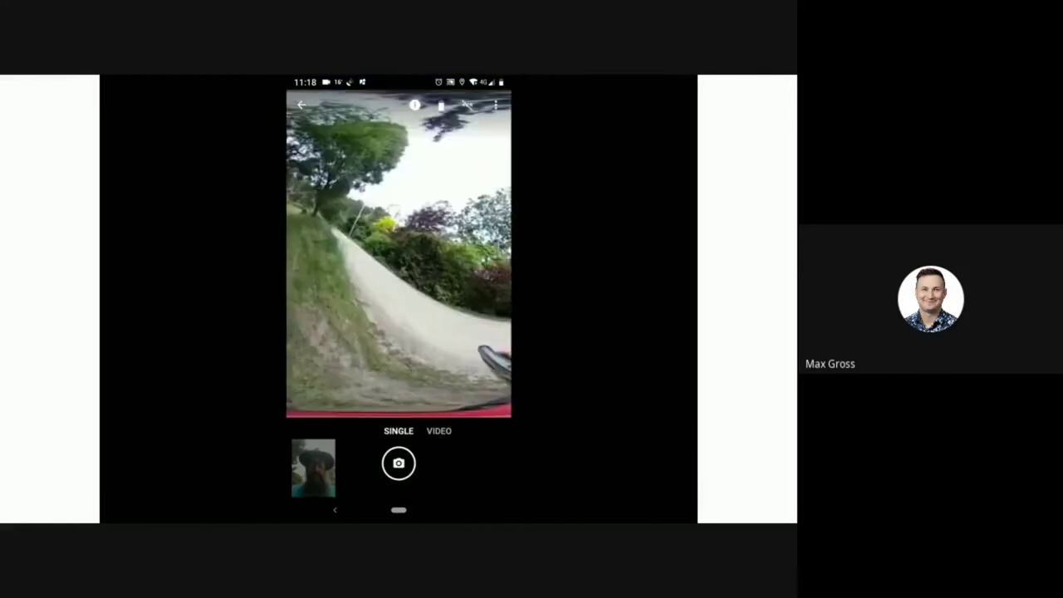
pyautogui.click(438, 430)
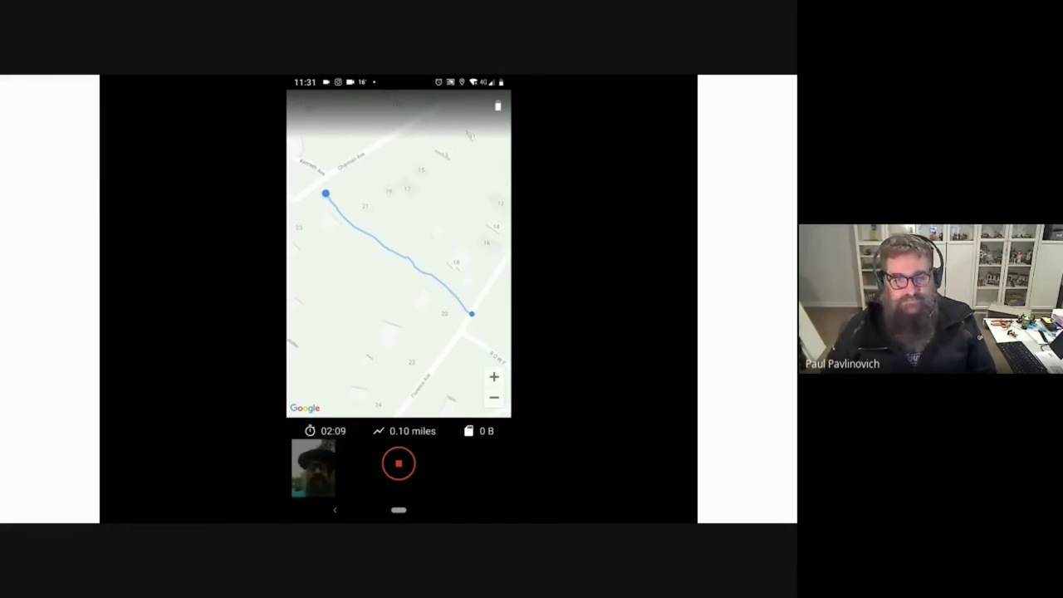
# Step: Stop the trail video recording and download it from the camera immediately
pyautogui.click(399, 463)
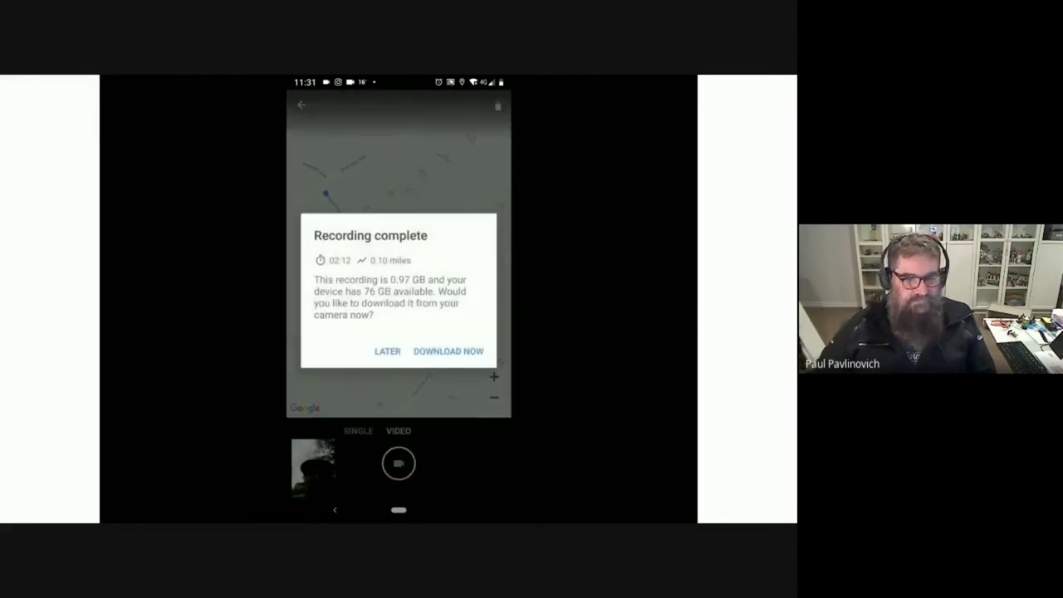
pyautogui.click(448, 351)
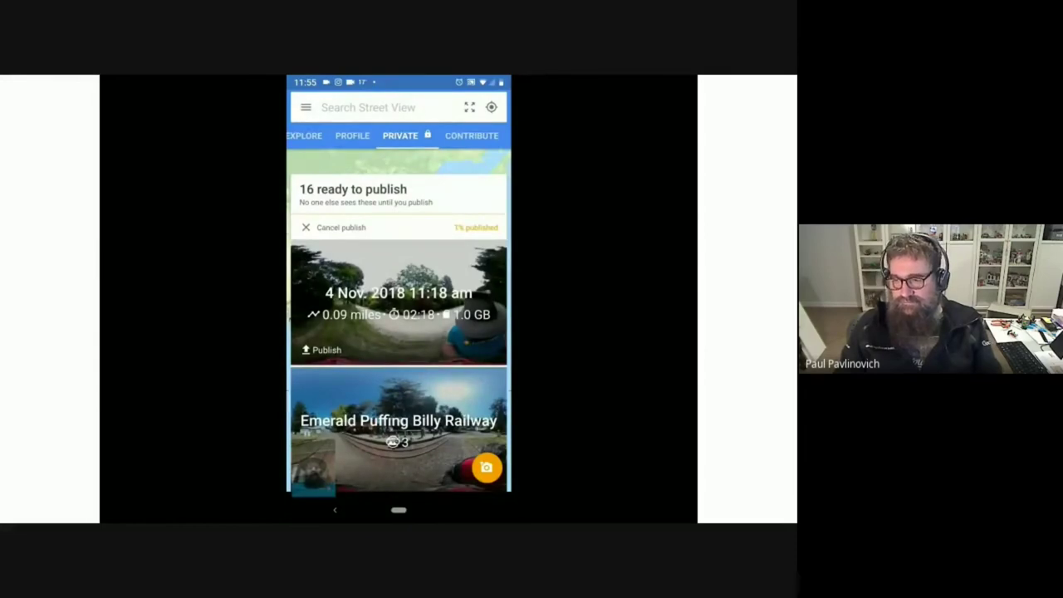
# Step: Publish the 4 Nov. 2018 11:18 am recording from the Private list
pyautogui.scroll(-3, 398, 324)
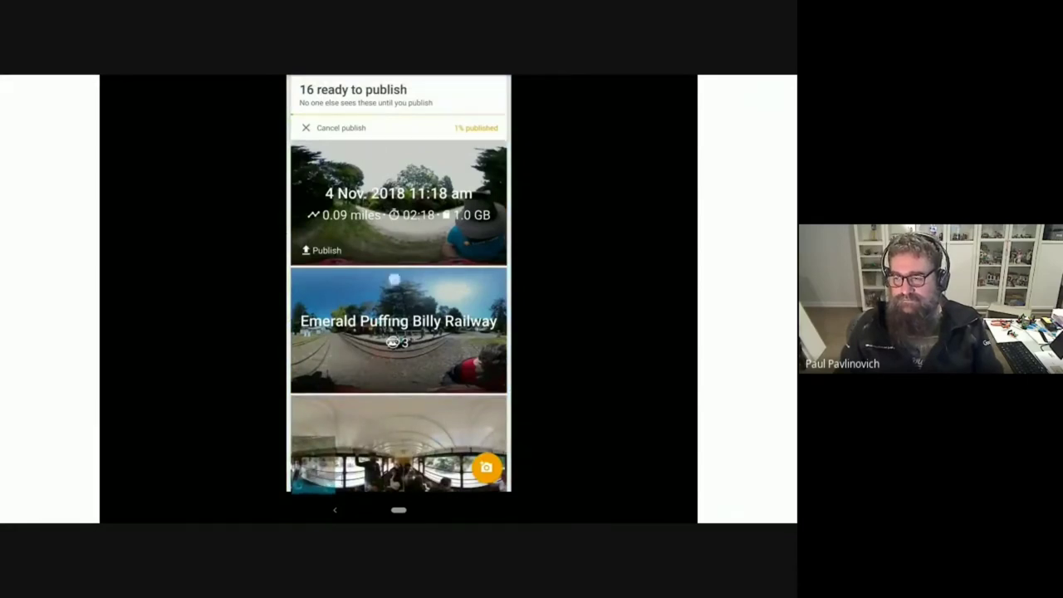
pyautogui.scroll(3, 399, 324)
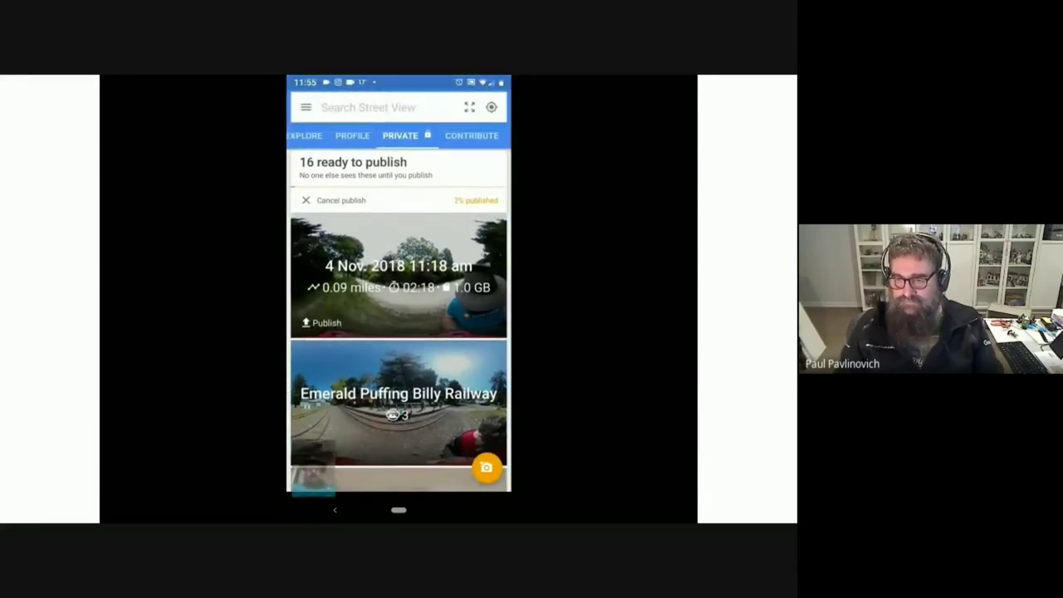
pyautogui.click(323, 322)
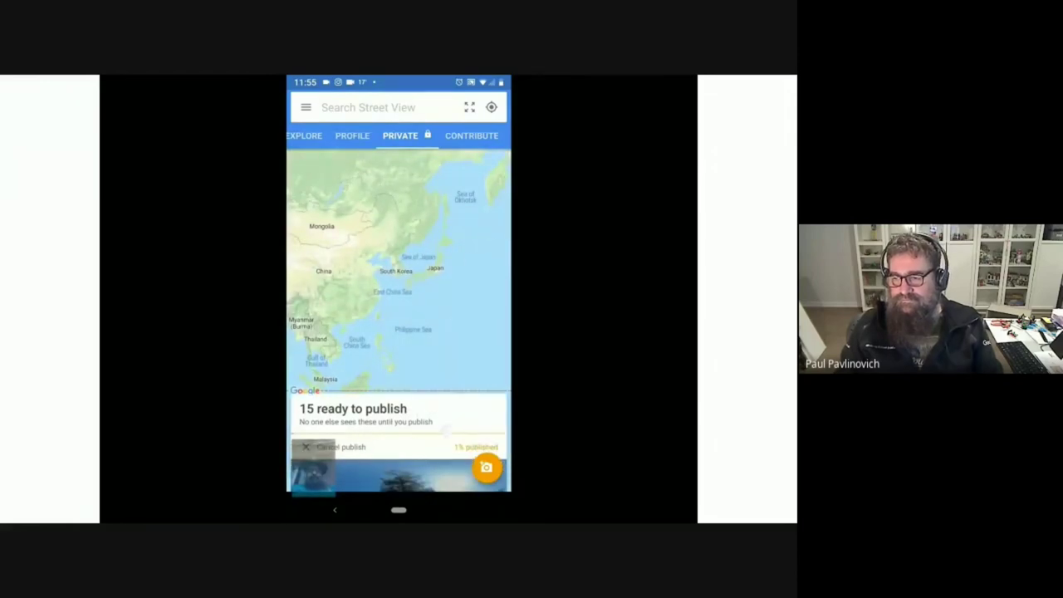
pyautogui.scroll(-3, 398, 349)
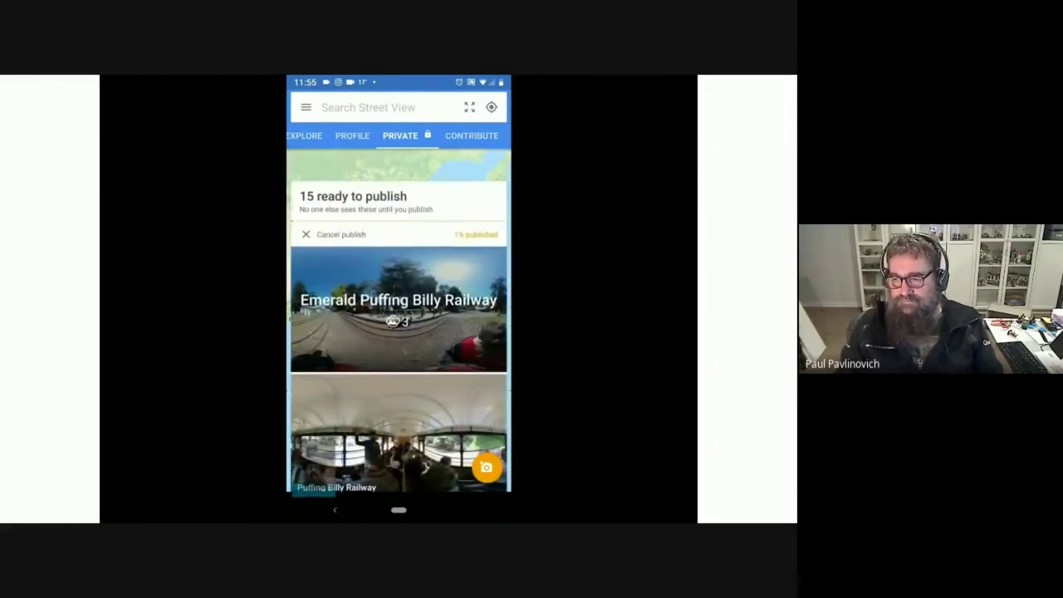
pyautogui.scroll(3, 399, 336)
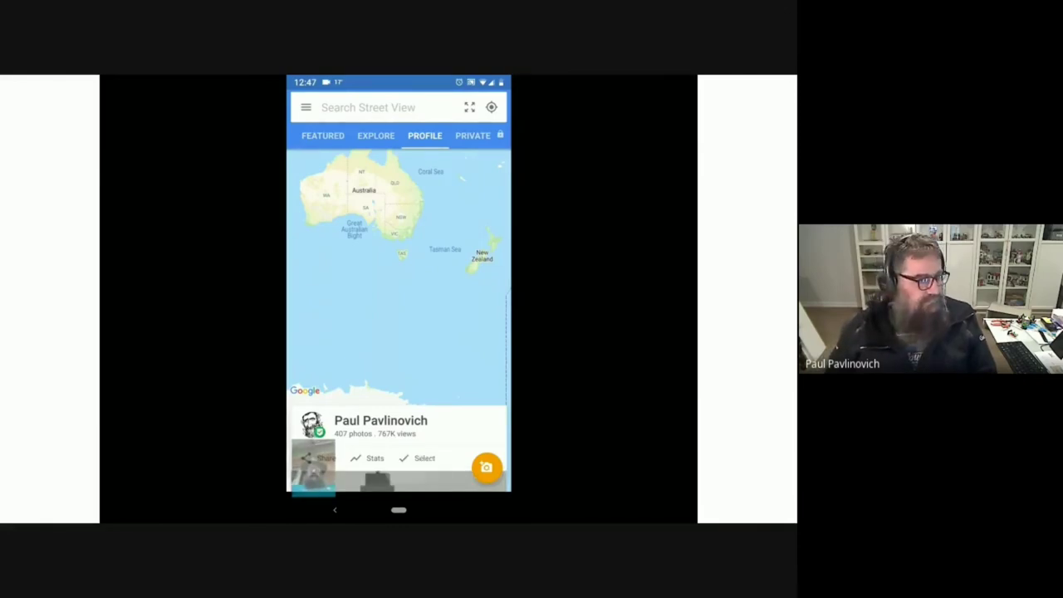
# Step: Swipe up the profile card to reveal the uploaded trips marked Still processing
pyautogui.scroll(-5, 398, 332)
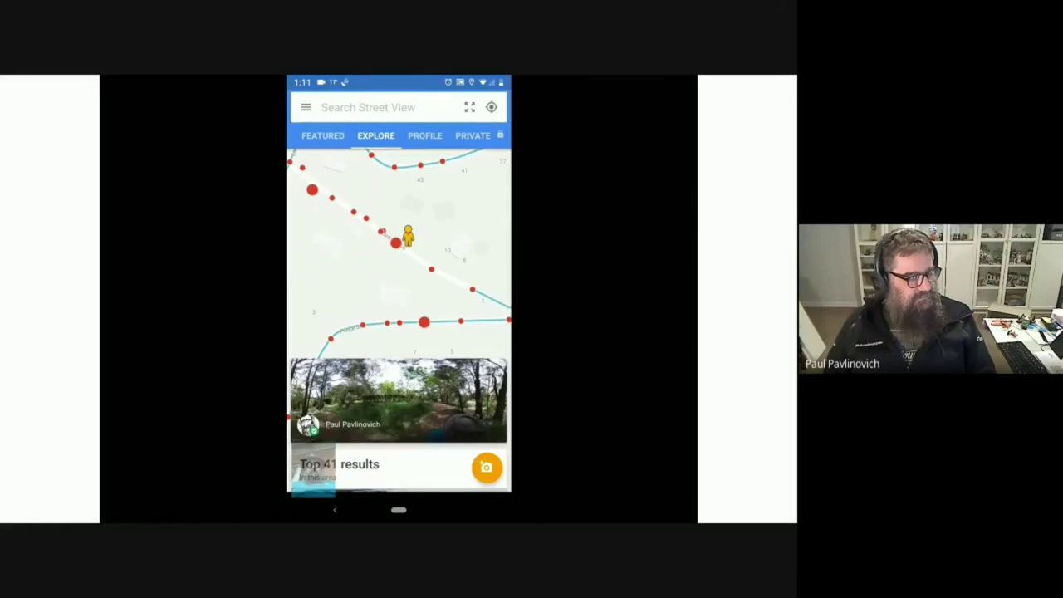
# Step: Pan and zoom the Explore map over the trail's red photo points and blue paths
pyautogui.moveTo(379, 254); pyautogui.dragTo(429, 276)
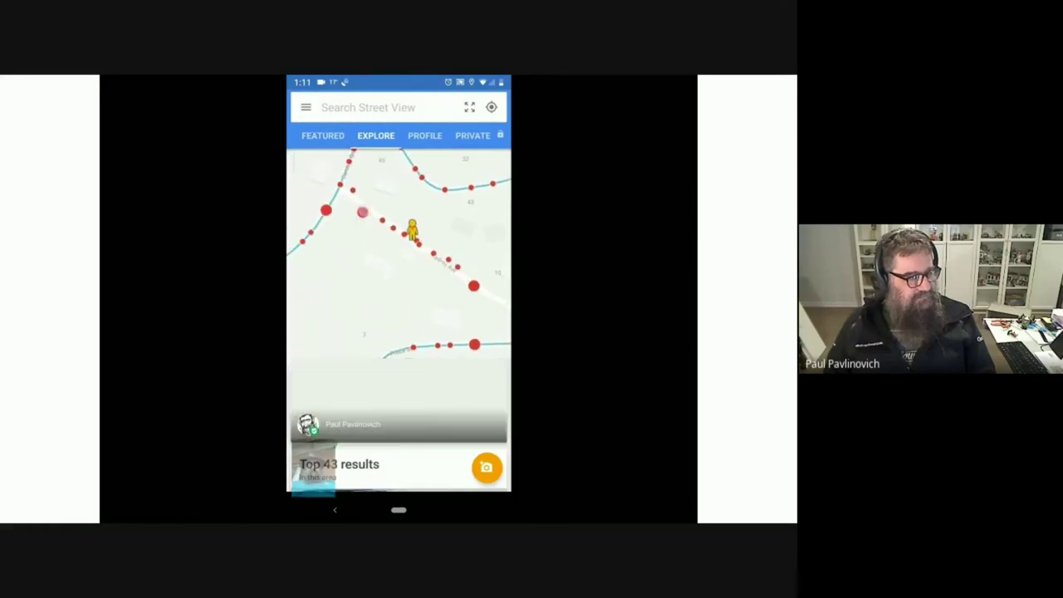
pyautogui.scroll(5, 399, 249)
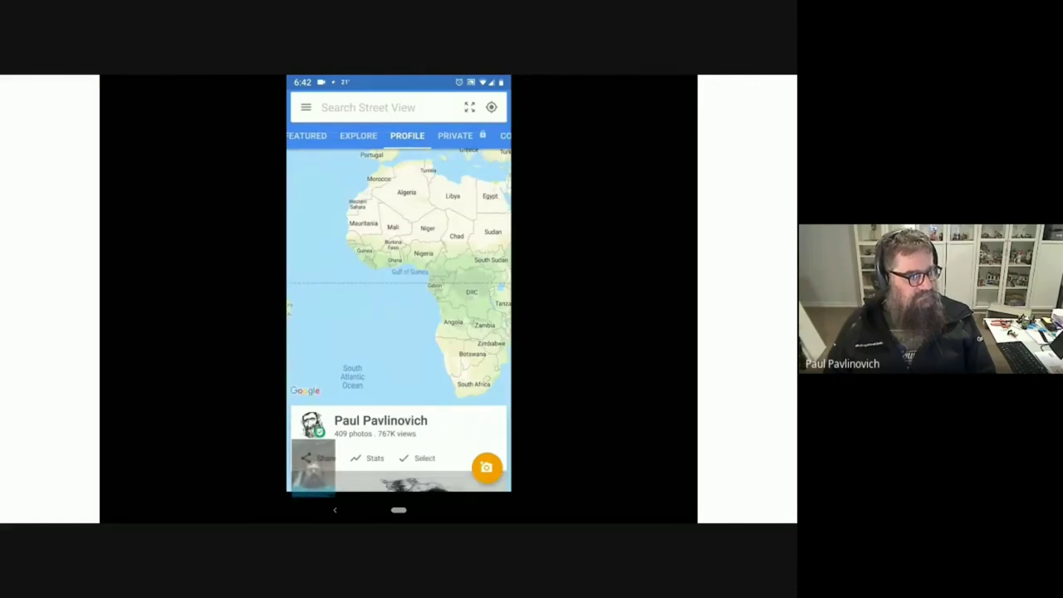
# Step: Open the 4 Nov. 2018 11:18 am trip from the profile's recordings list
pyautogui.scroll(-5, 398, 332)
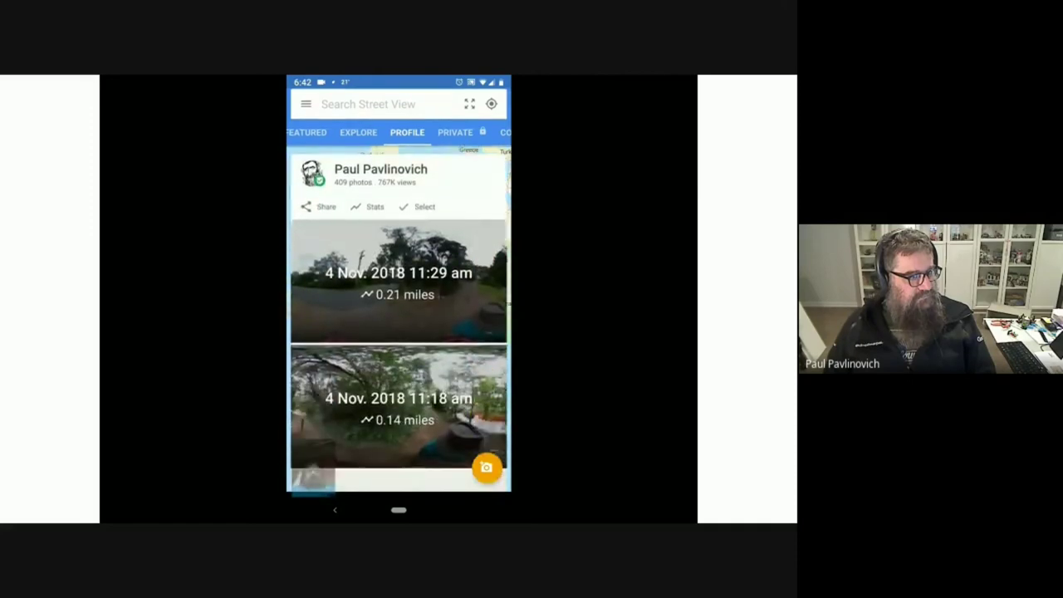
pyautogui.click(432, 404)
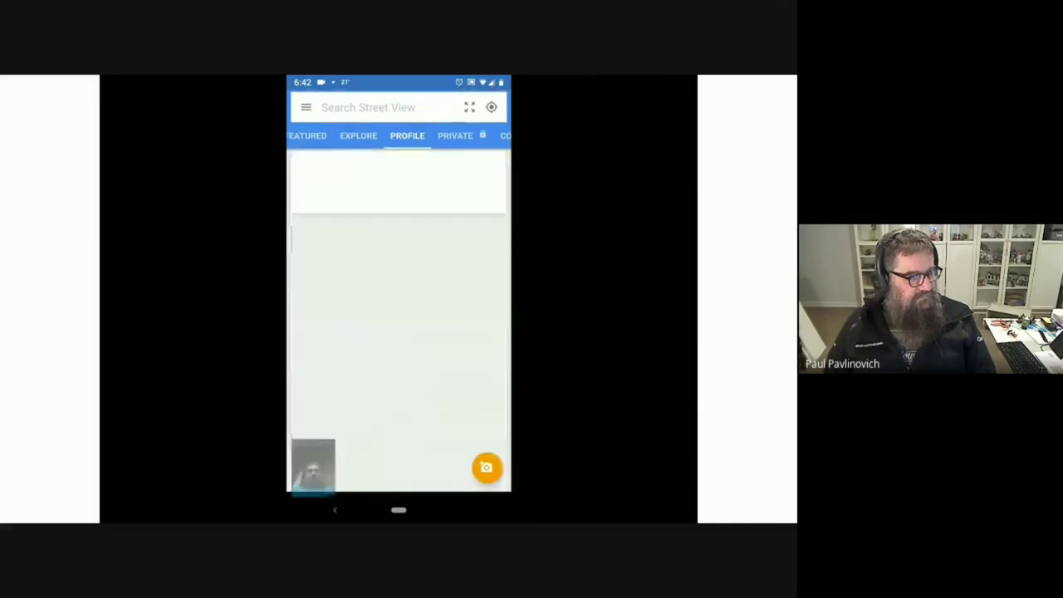